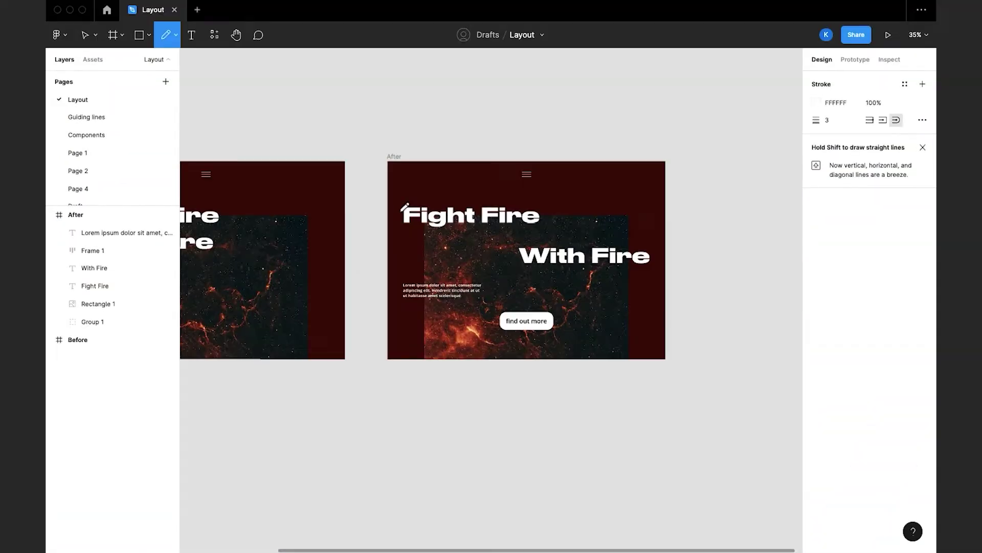
# Sketch a short freehand line near the Fight Fire heading.
pyautogui.moveTo(400, 210); pyautogui.dragTo(410, 209)
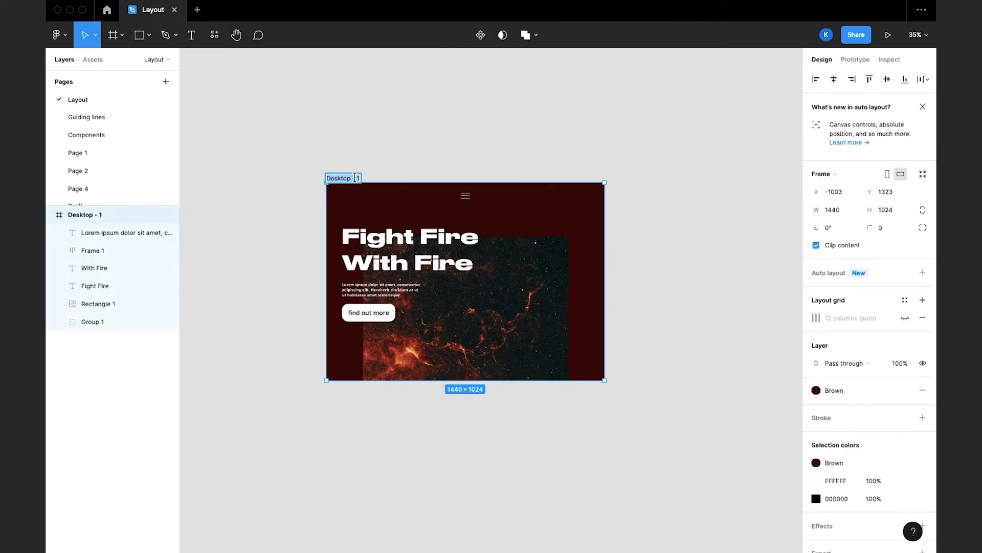
# Run the Attention Insight plugin on the Before frame.
pyautogui.click(361, 7)
pyautogui.moveTo(387, 19)
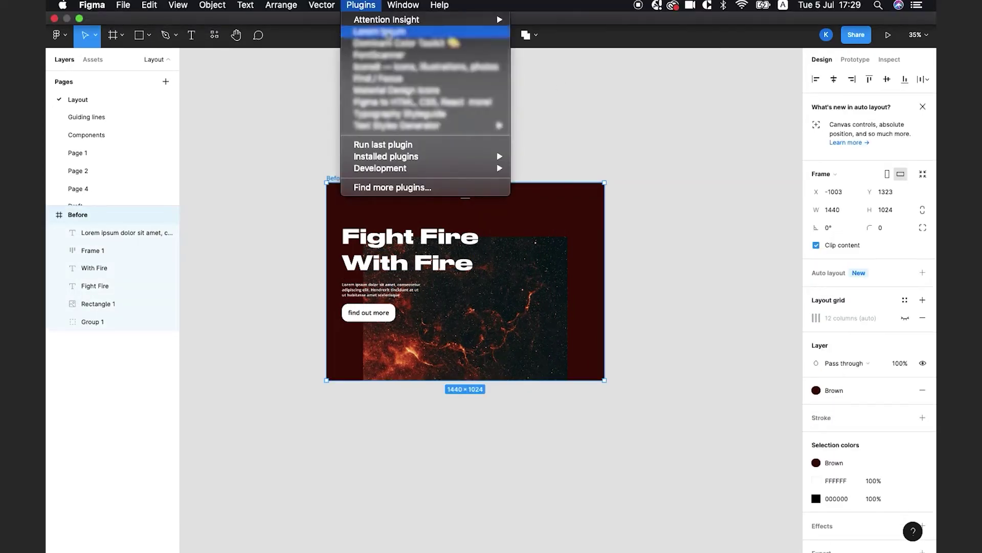
pyautogui.click(572, 24)
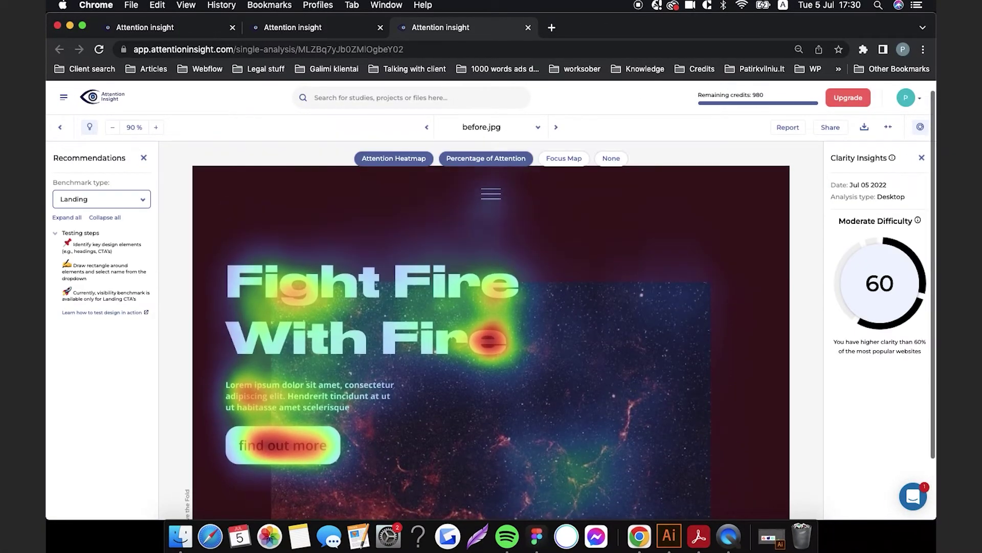
# Outline the two headings, body text and button as H1, H2, Body text and CTA areas.
pyautogui.moveTo(220, 260); pyautogui.dragTo(532, 309)
pyautogui.write('H1')
pyautogui.click(422, 356)
pyautogui.moveTo(221, 316); pyautogui.dragTo(528, 362)
pyautogui.write('H2')
pyautogui.click(361, 408)
pyautogui.moveTo(219, 378); pyautogui.dragTo(410, 418)
pyautogui.write('y')
pyautogui.press('Return')
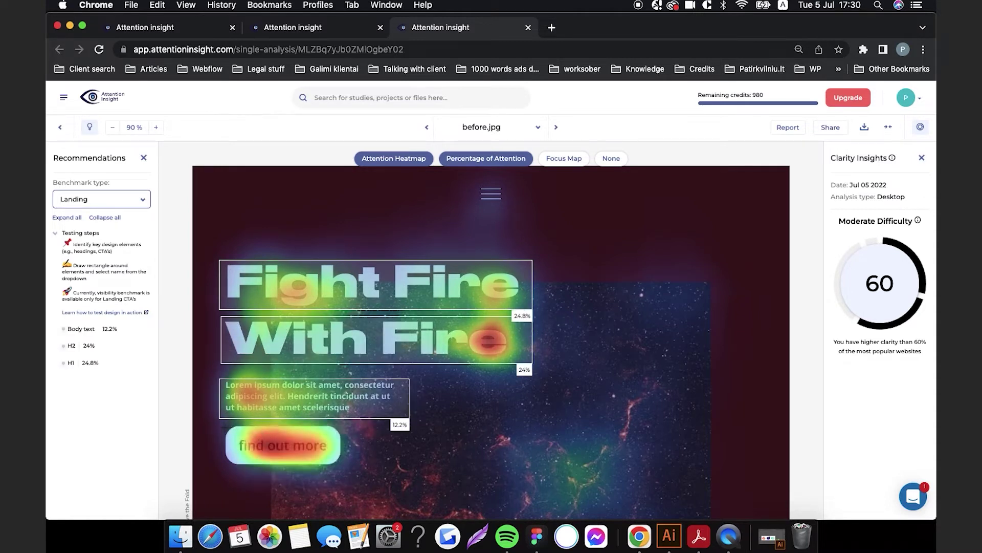
pyautogui.moveTo(247, 441); pyautogui.dragTo(341, 463)
pyautogui.write('CTA')
pyautogui.press('Return')
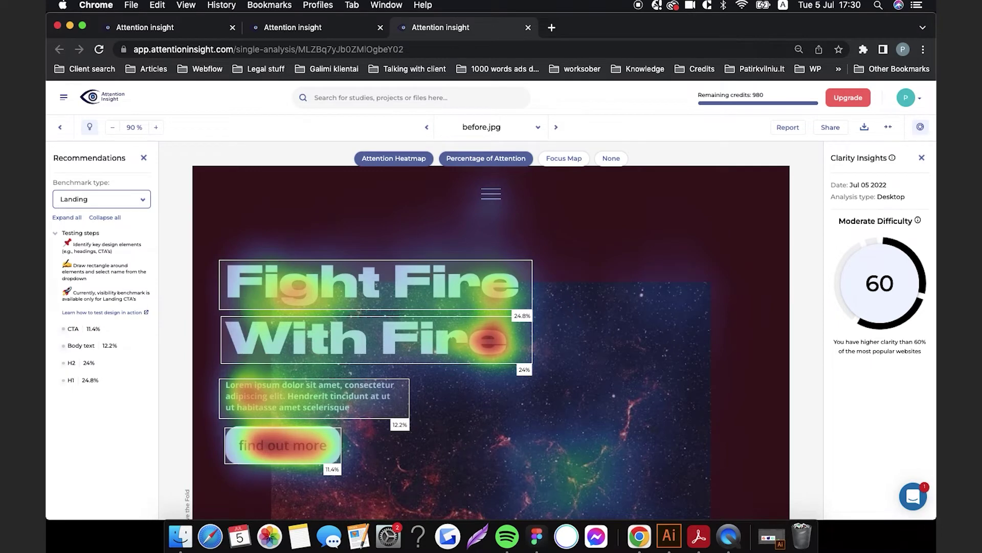
pyautogui.scroll(1, 491, 345)
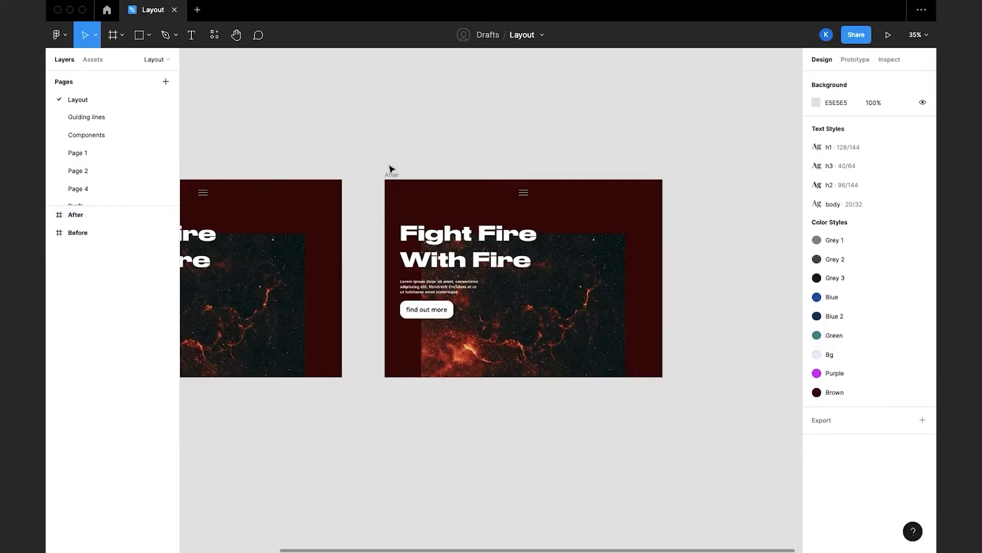
# Move the With Fire heading to the After frame's right margin.
pyautogui.click(392, 171)
pyautogui.click(511, 254)
pyautogui.moveTo(511, 254); pyautogui.dragTo(627, 253)
pyautogui.scroll(3, 627, 253)
pyautogui.scroll(-3, 627, 253)
pyautogui.press('Escape')
# Centre the find out more button horizontally in the frame.
pyautogui.click(445, 304)
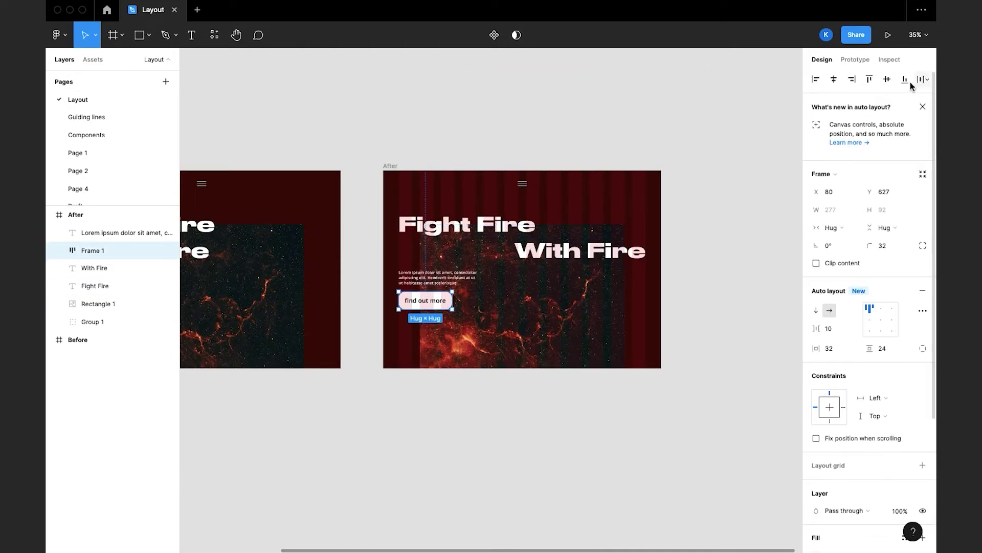
pyautogui.click(834, 79)
pyautogui.click(458, 407)
pyautogui.scroll(-1, 457, 408)
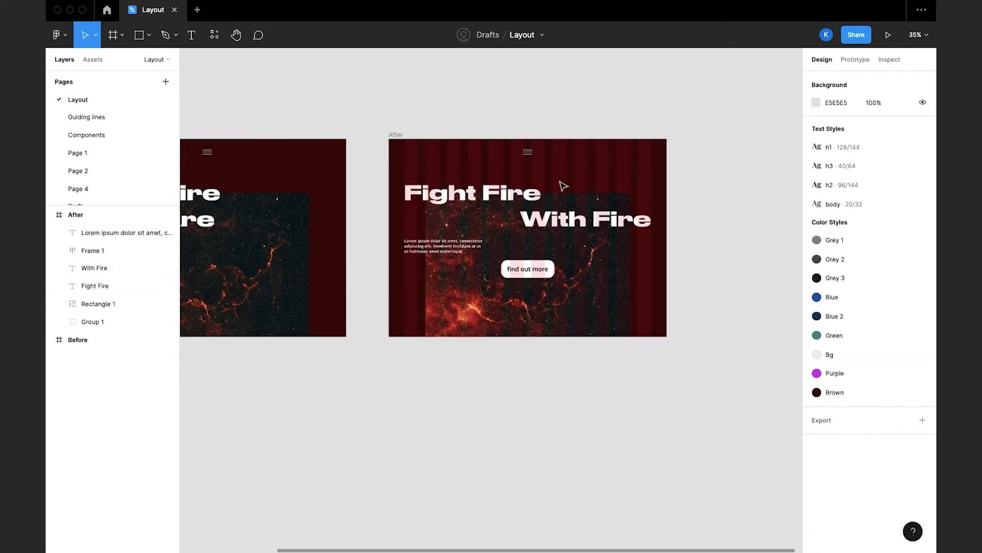
# Shift both headings, body text and button down, with the button nudged slightly lower.
pyautogui.click(581, 220)
pyautogui.keyDown('shift'); pyautogui.click(441, 244); pyautogui.keyUp('shift')
pyautogui.keyDown('shift'); pyautogui.click(528, 268); pyautogui.keyUp('shift')
pyautogui.keyDown('shift'); pyautogui.click(516, 193); pyautogui.keyUp('shift')
pyautogui.moveTo(537, 215); pyautogui.dragTo(538, 228)
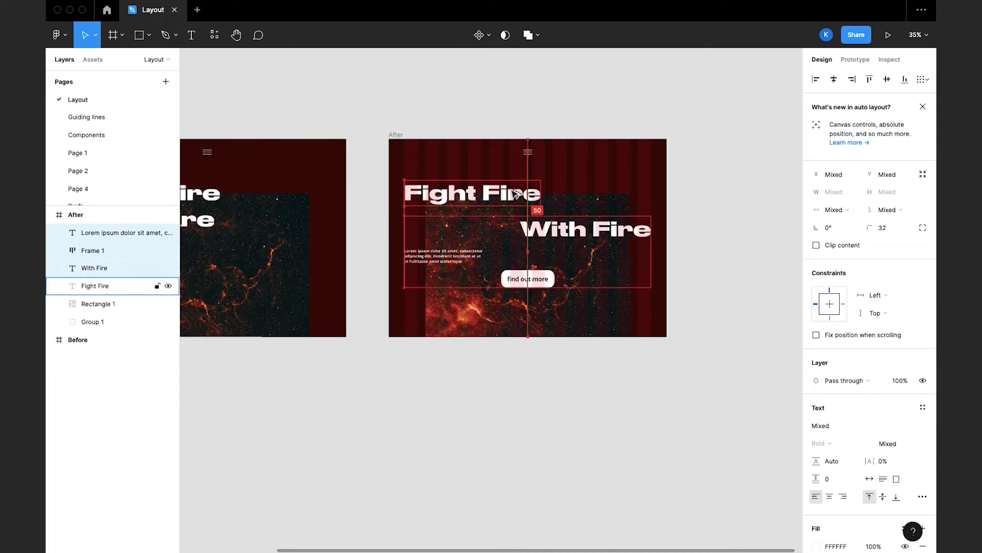
pyautogui.click(527, 283)
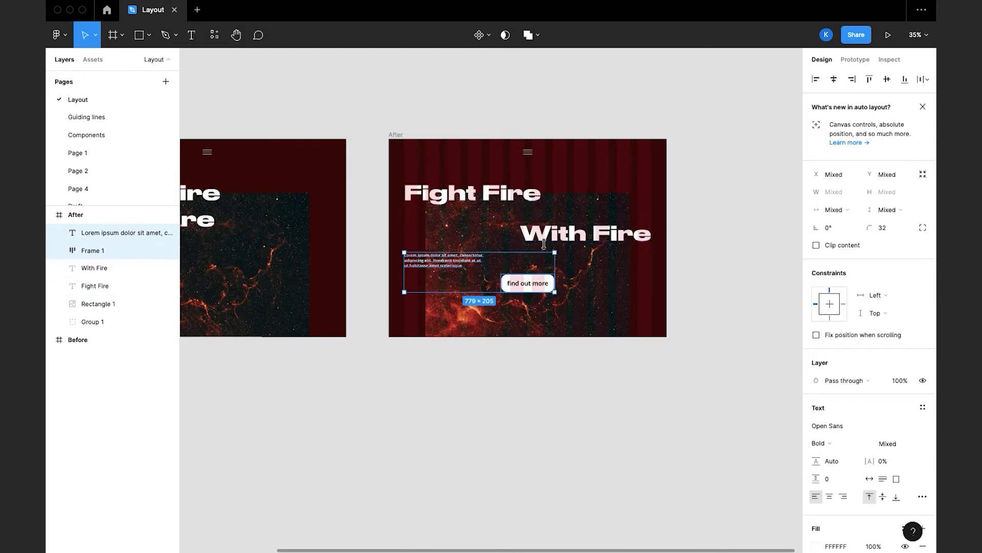
pyautogui.moveTo(528, 283); pyautogui.dragTo(527, 291)
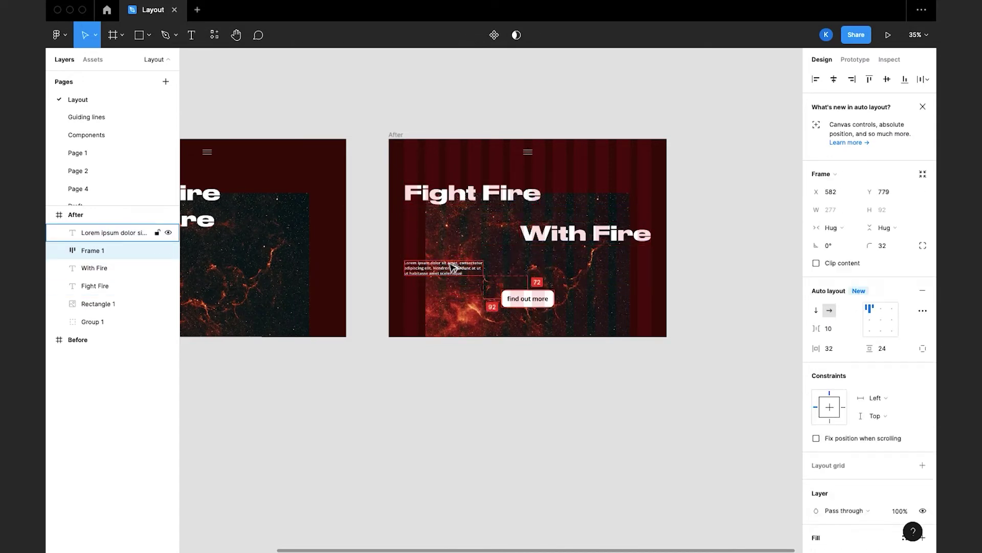
pyautogui.click(582, 379)
pyautogui.scroll(1, 582, 380)
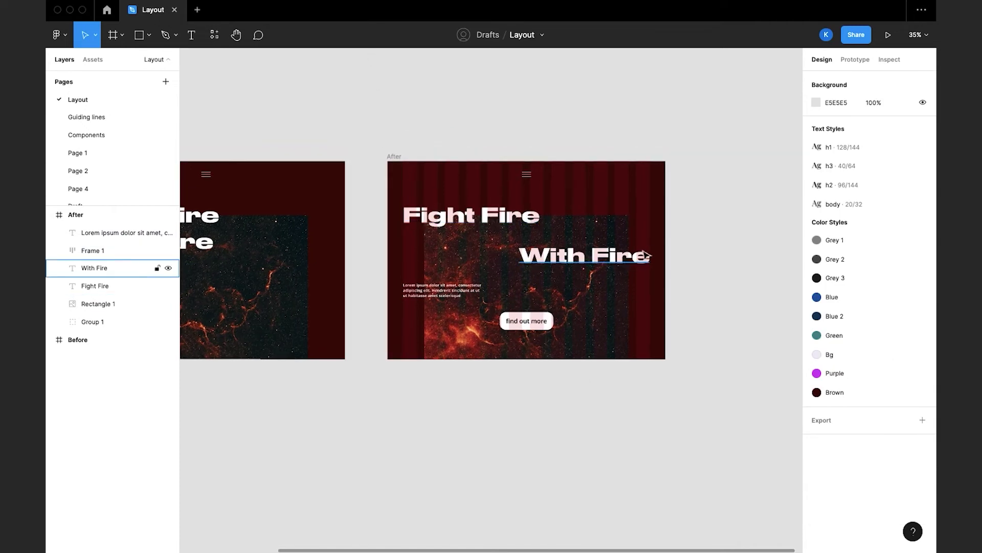
# Pencil-sketch an eye path from Fight Fire toward the button, then undo it.
pyautogui.click(393, 156)
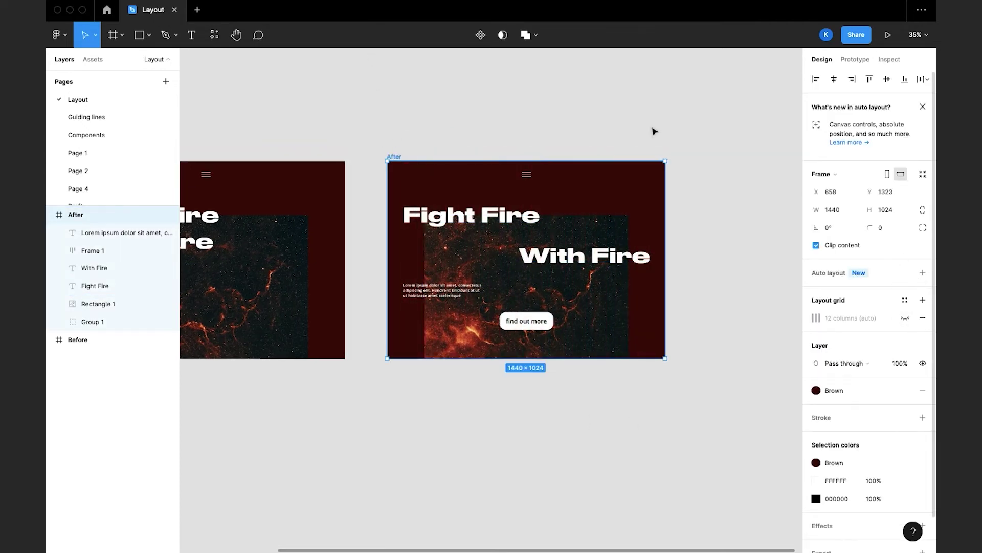
pyautogui.click(175, 36)
pyautogui.click(164, 74)
pyautogui.moveTo(397, 213); pyautogui.dragTo(626, 226)
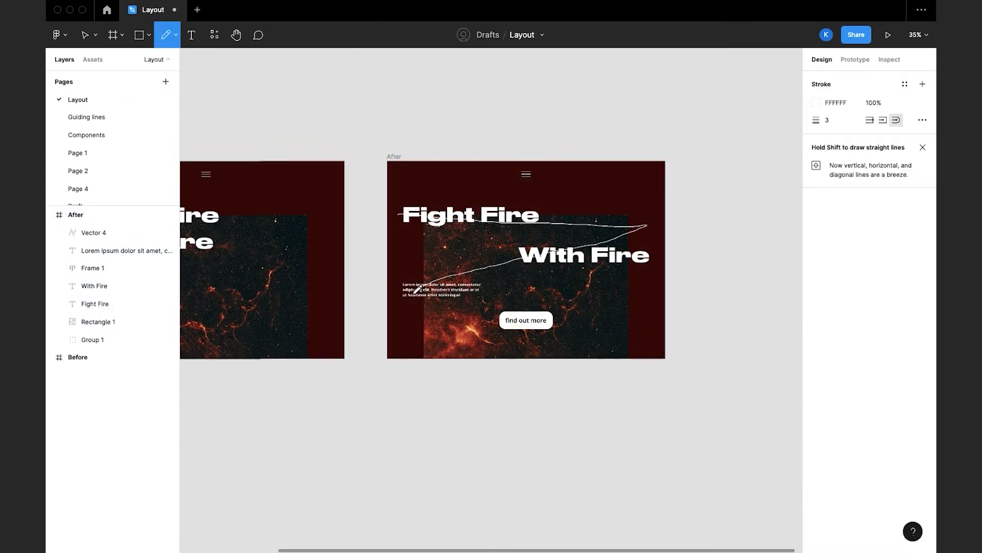
pyautogui.moveTo(405, 295); pyautogui.dragTo(572, 323)
pyautogui.hotkey('ctrl', 'z')
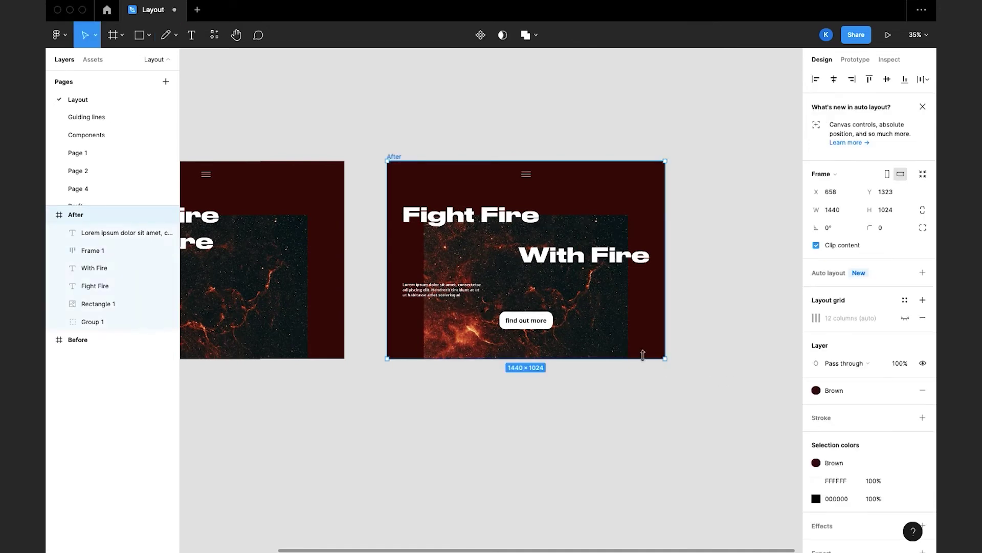
# Run the Attention Insight plugin on the rearranged After frame.
pyautogui.click(360, 6)
pyautogui.moveTo(386, 19)
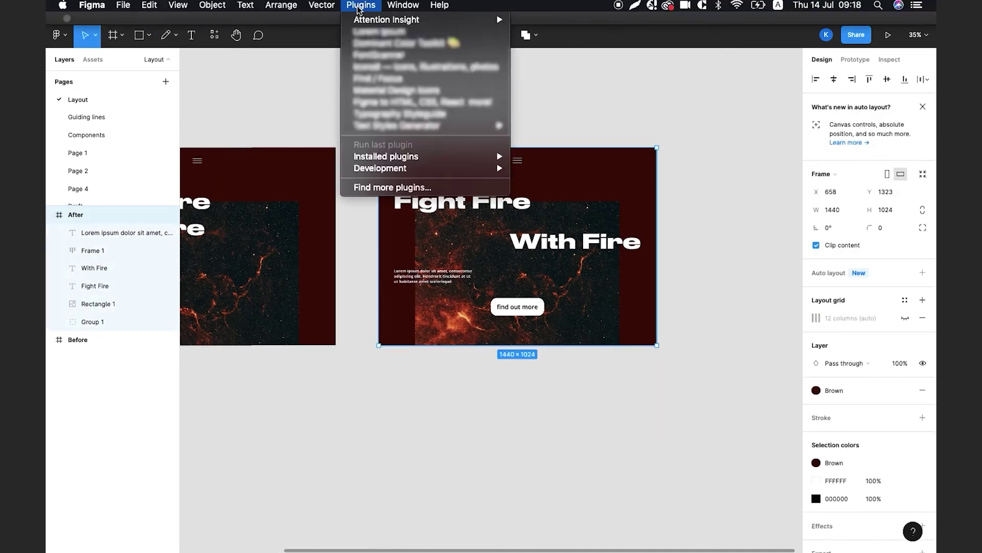
pyautogui.click(561, 23)
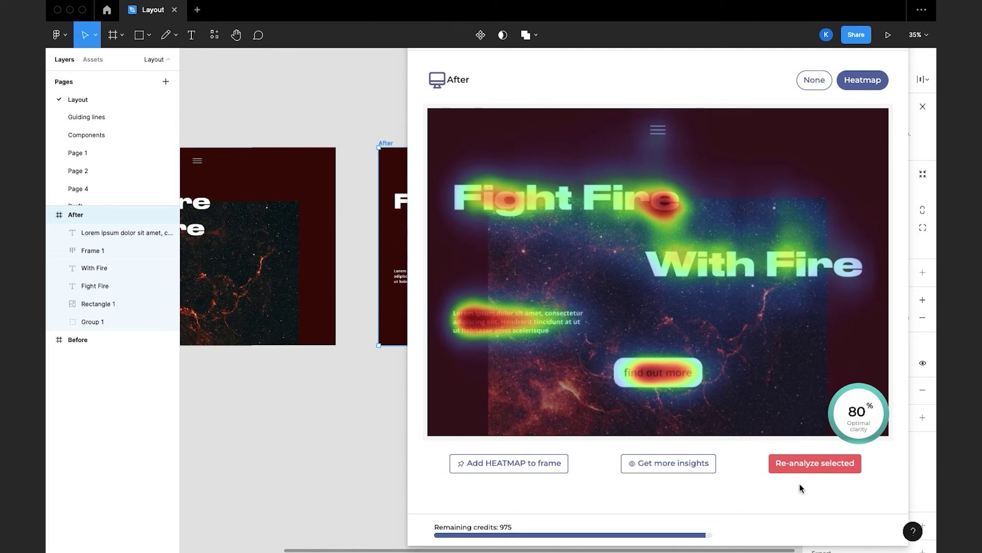
# Open the Get more insights comparison of before.jpg and after.jpg.
pyautogui.click(696, 468)
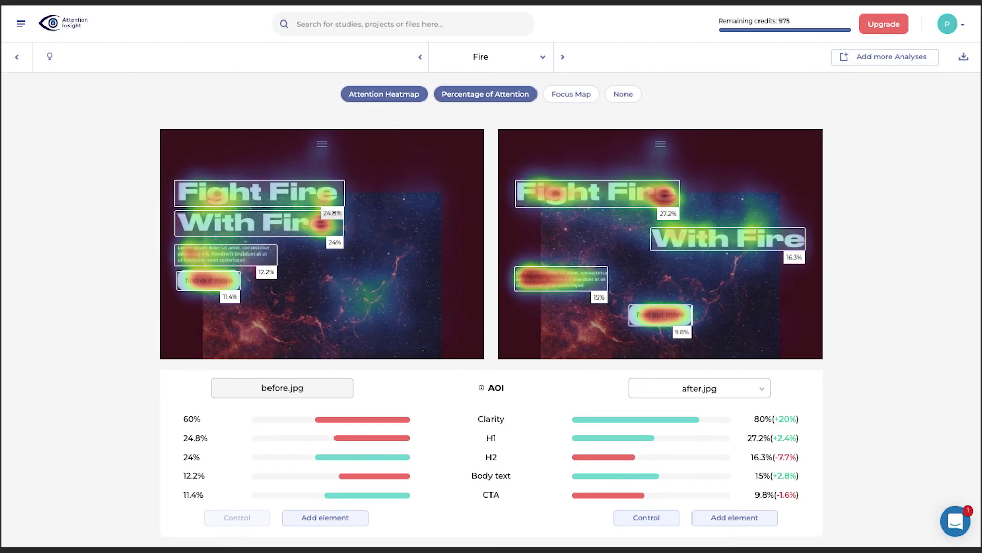